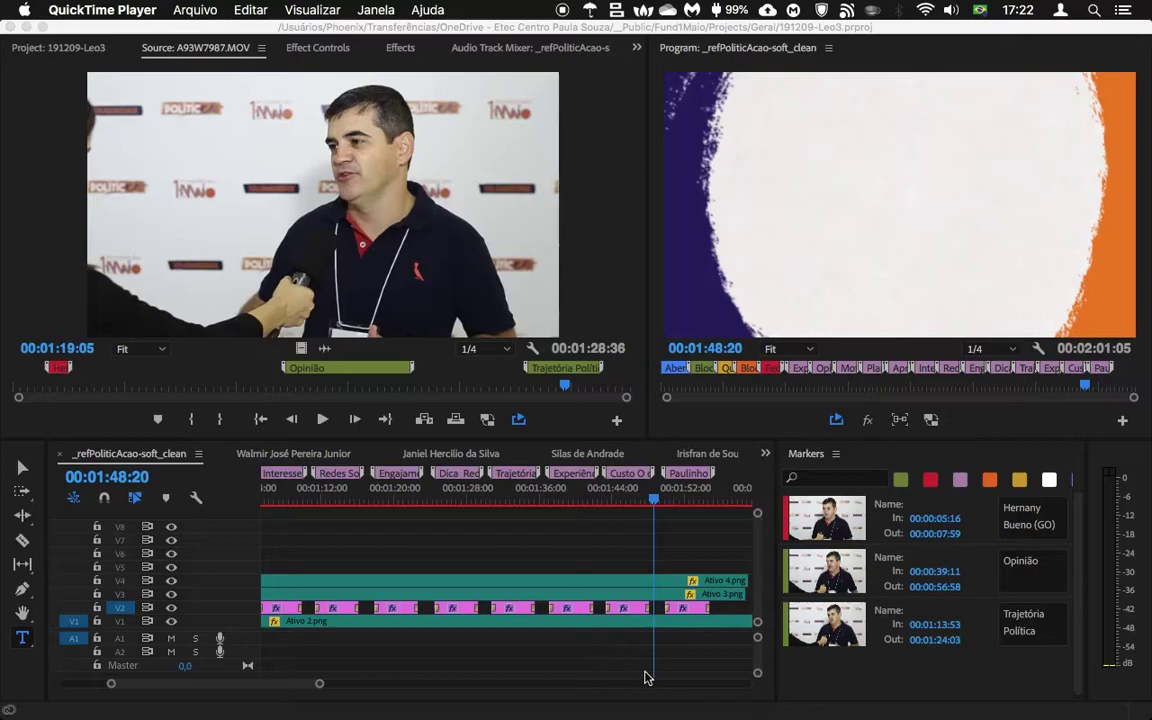
Zoom the timeline to fit the whole interview sequence, then focus the Source monitor.
scroll(640, 620, left, 10)
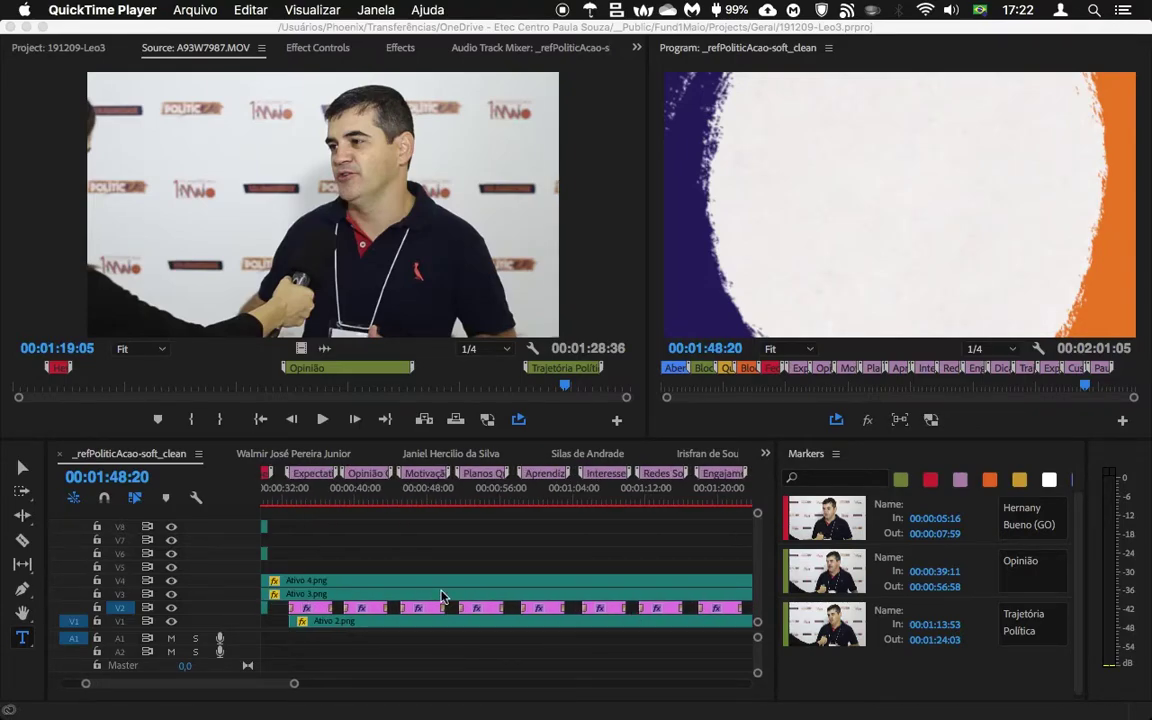
click(411, 525)
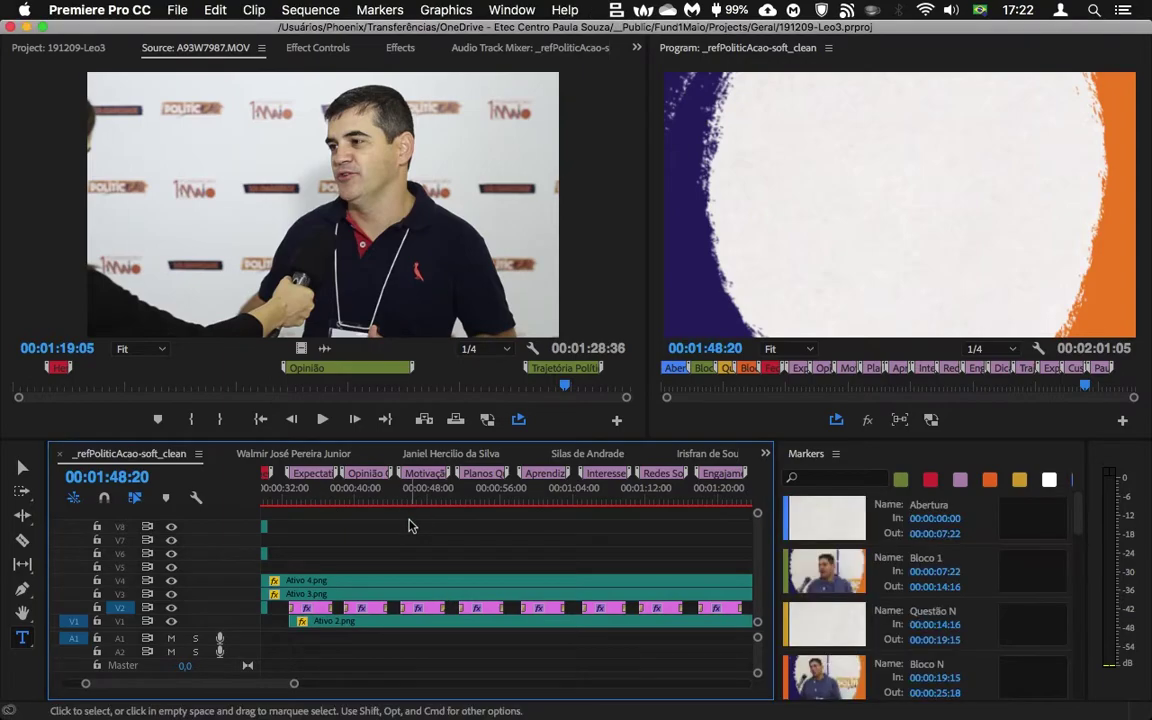
key(backslash)
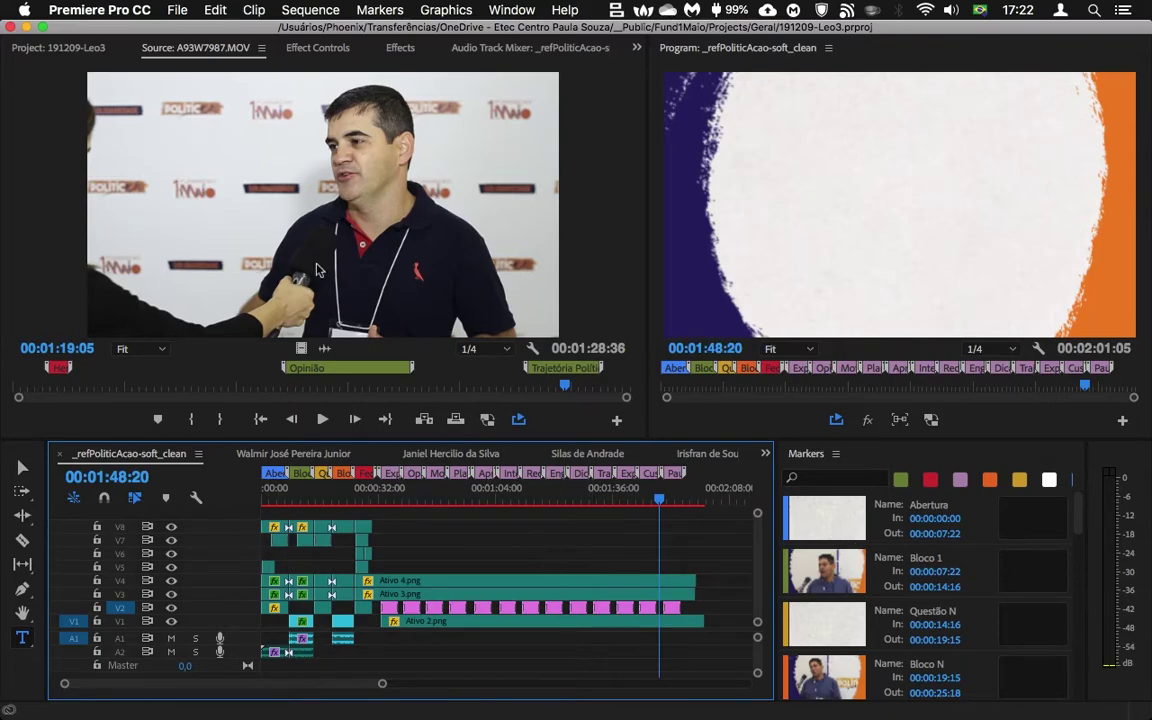
click(277, 257)
Step the Source monitor through five successive interview clips to review their answer markers.
key(super+w)
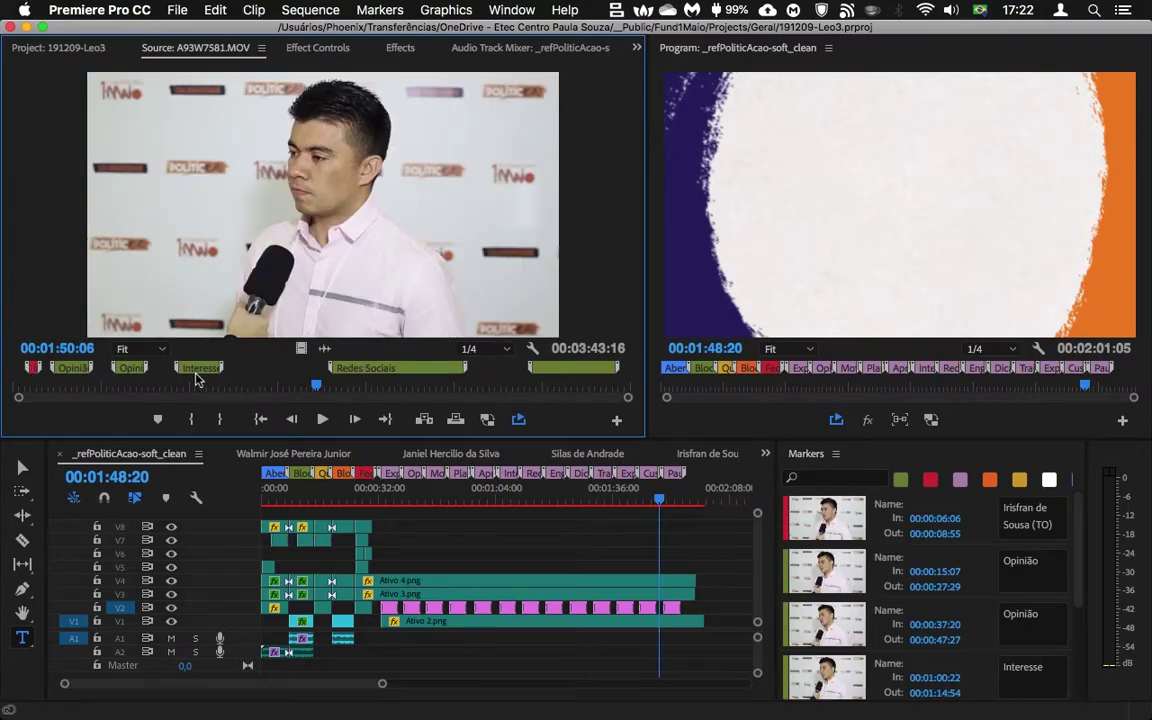
key(super+w)
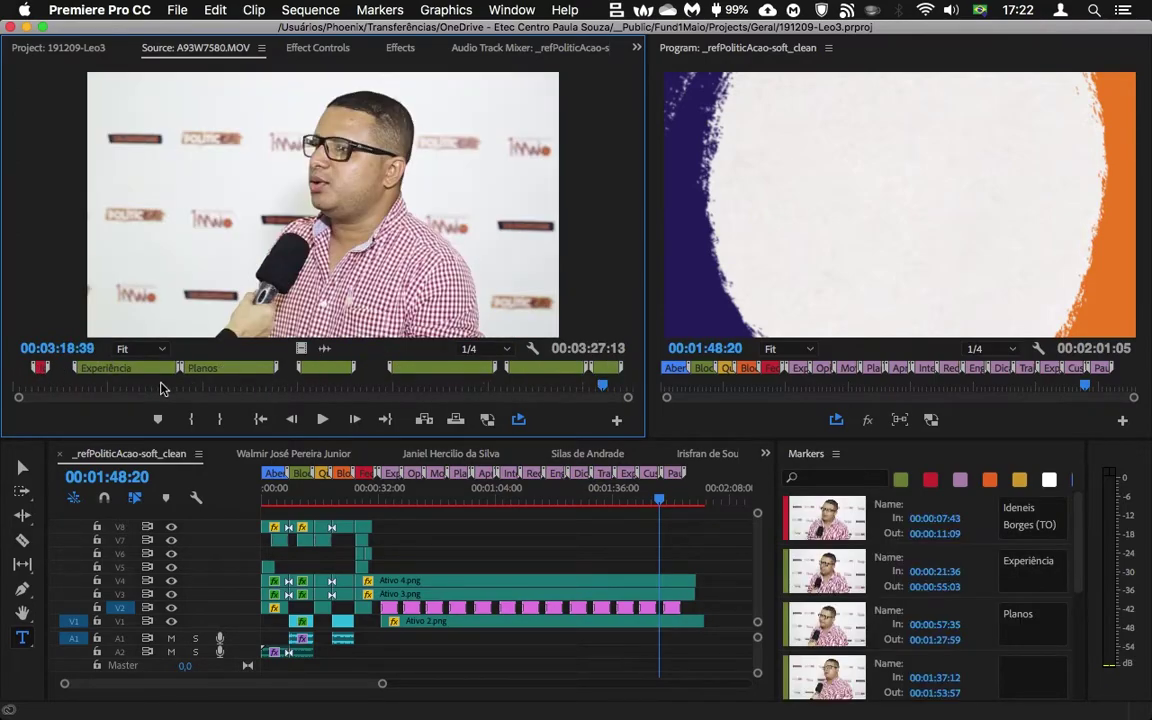
key(super+w)
key(super+w)
key(super+w)
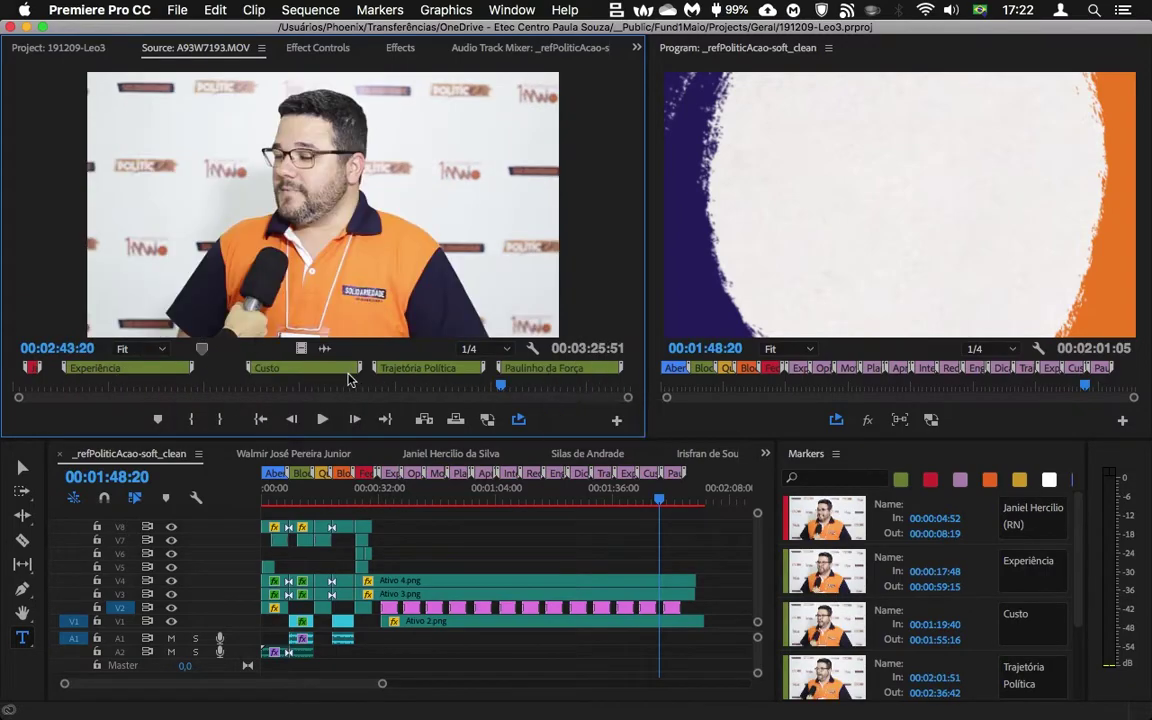
key(super+w)
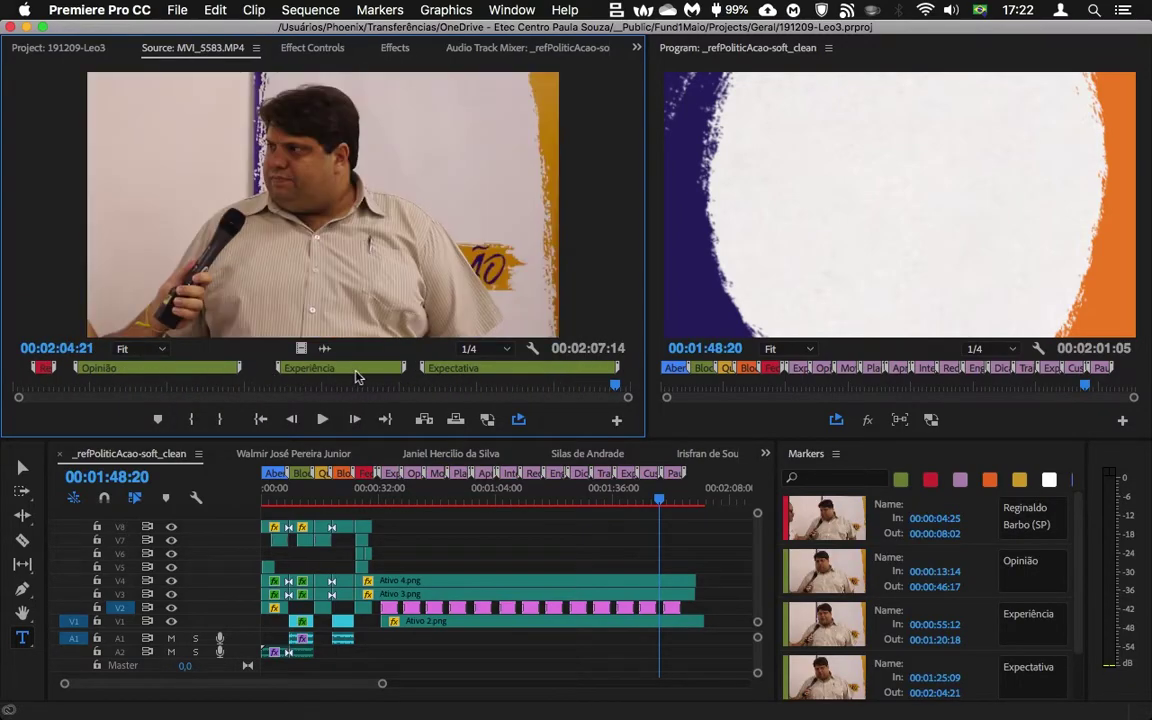
key(super+w)
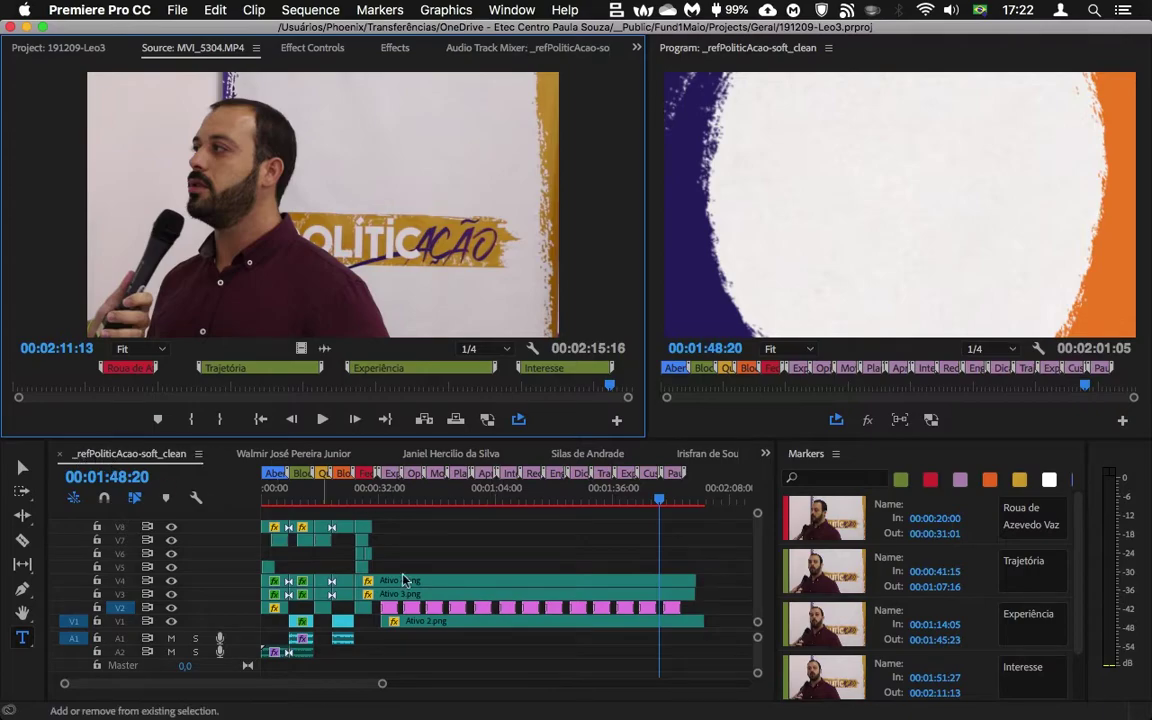
Scrub the sequence through its question title cards, stopping on the 'Como está sendo' card.
mouse_move(332, 490)
mouse_down()
mouse_move(300, 497)
mouse_move(390, 500)
mouse_up()
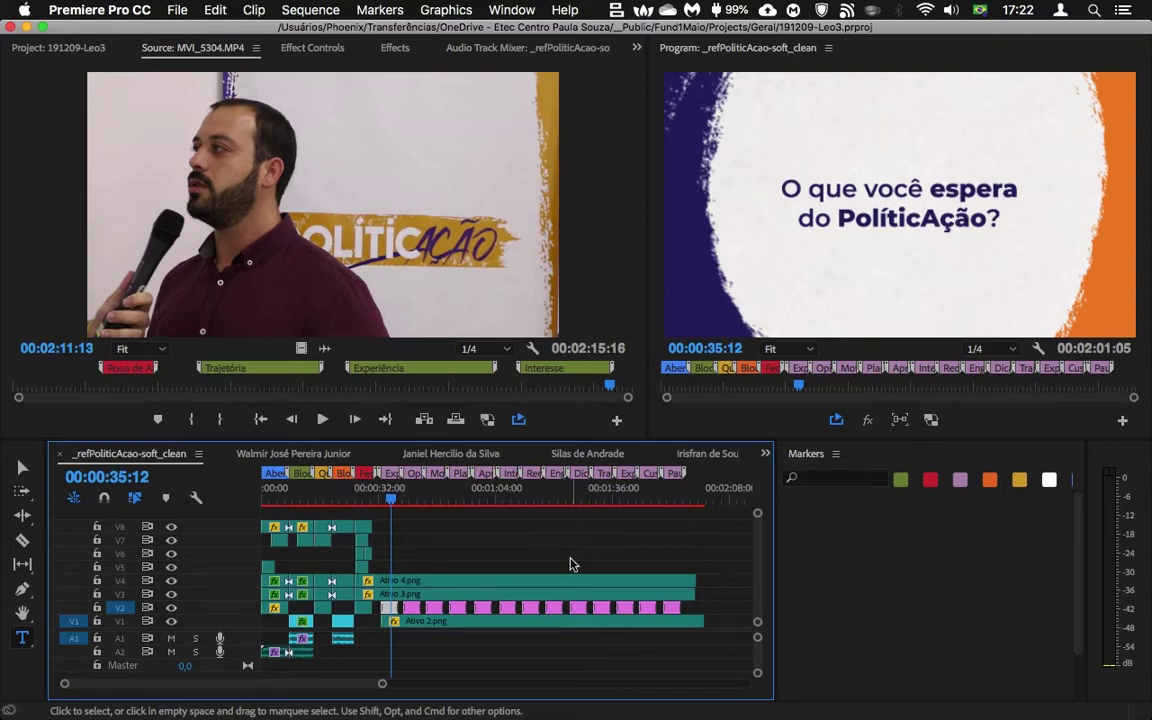
click(393, 503)
mouse_move(393, 503)
mouse_down()
mouse_move(475, 490)
mouse_move(640, 492)
mouse_up()
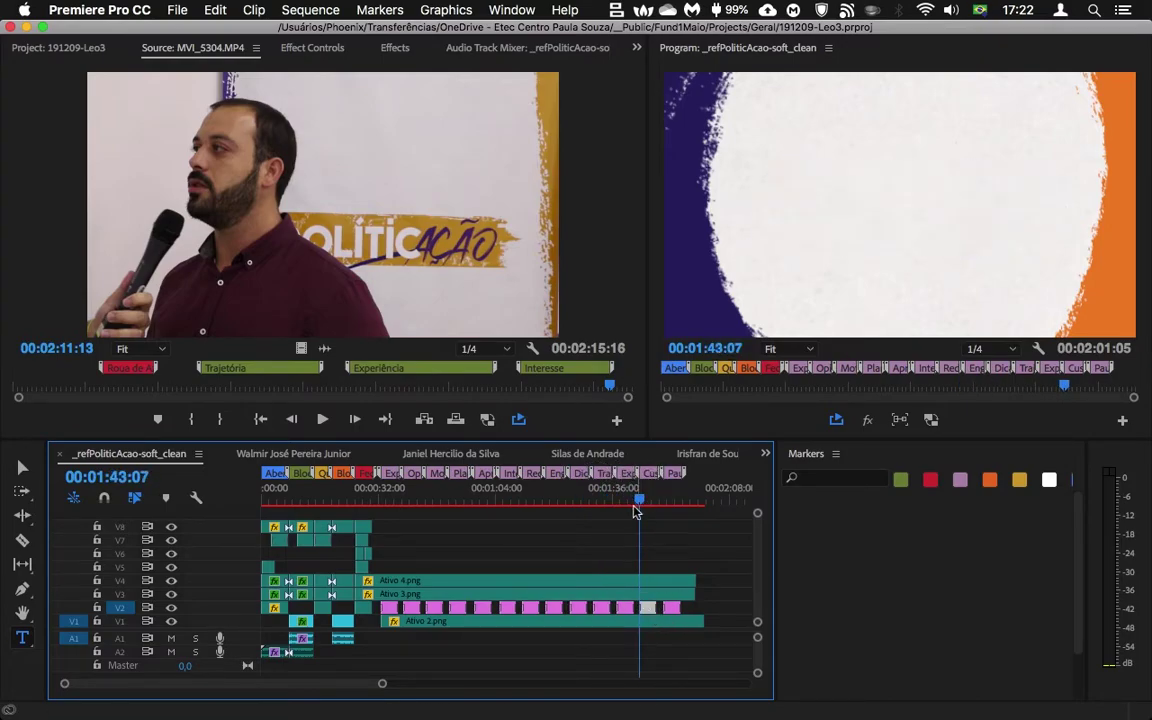
drag(656, 617, 627, 617)
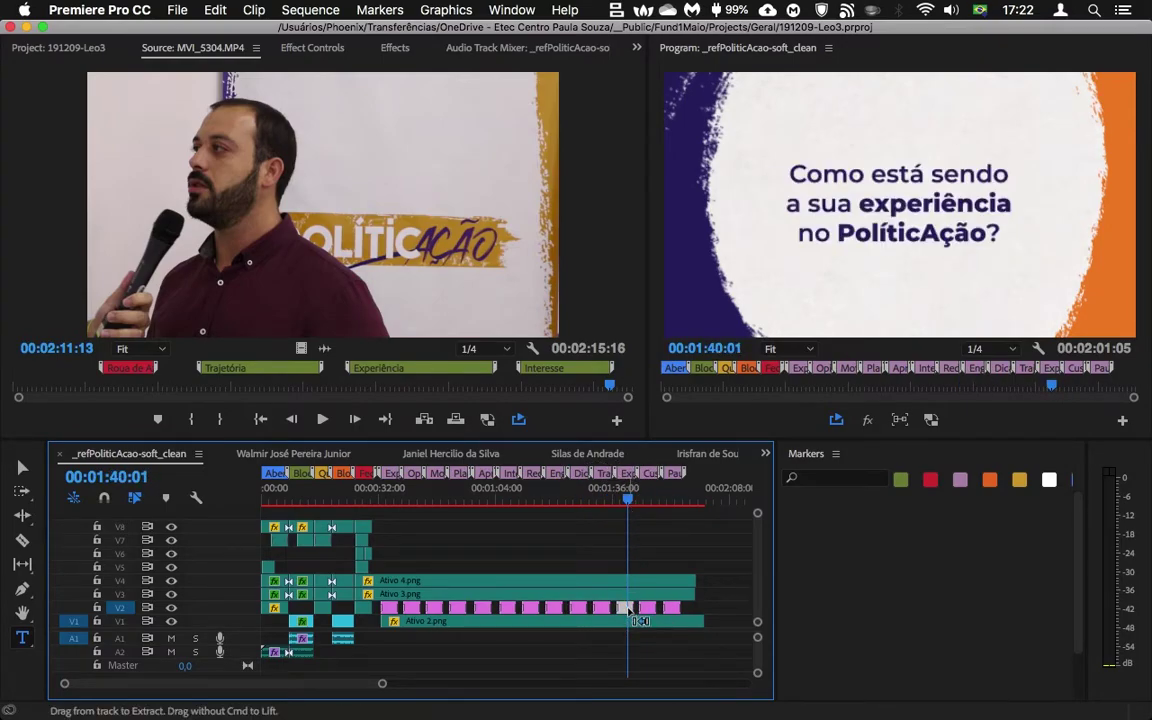
Open another interviewee's sequence and jump between its title-card edits, including 'O que você busca'.
click(297, 455)
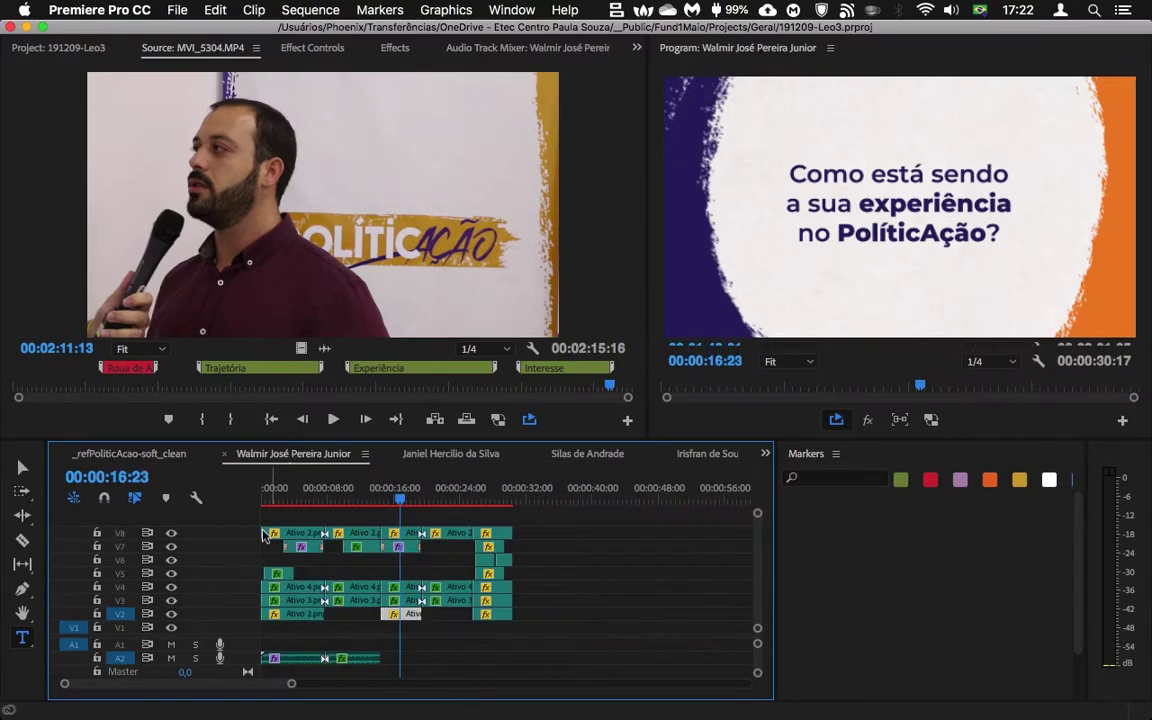
click(292, 487)
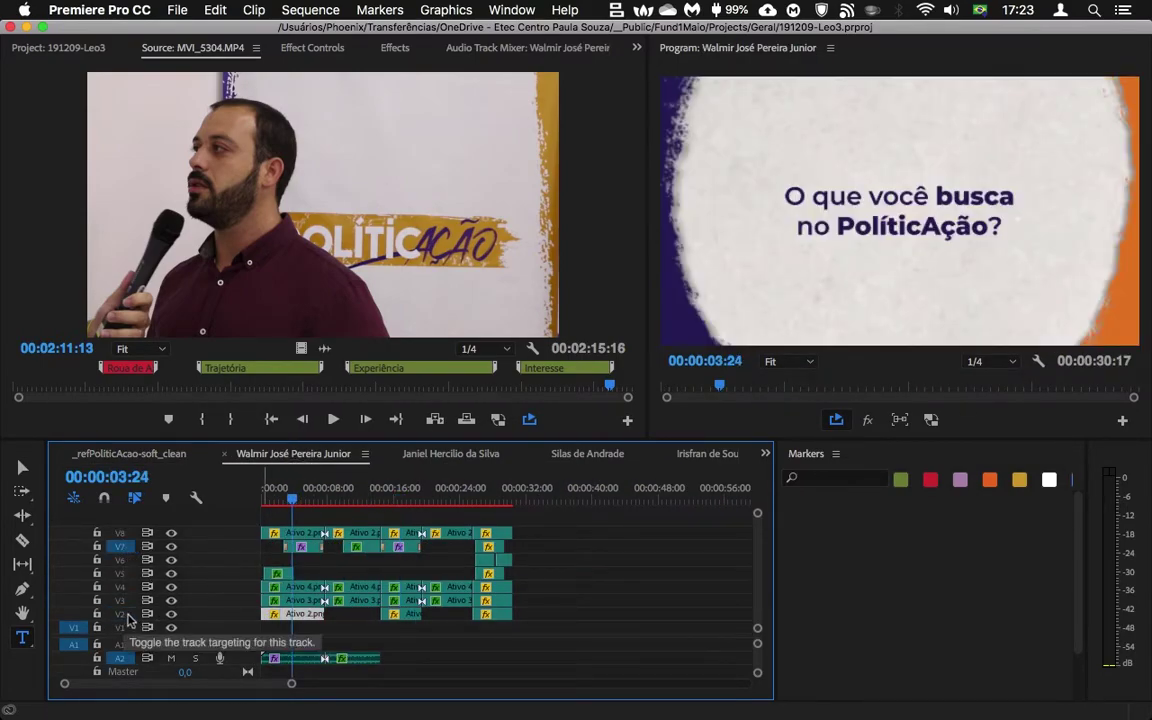
click(329, 632)
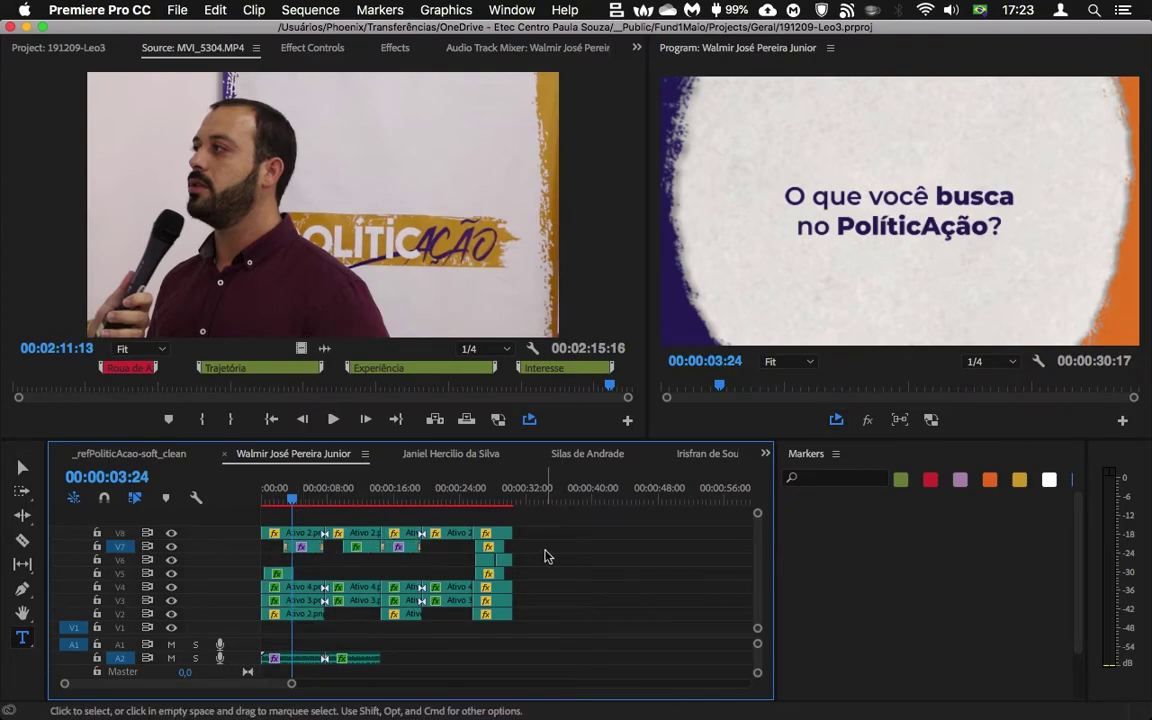
key(Up)
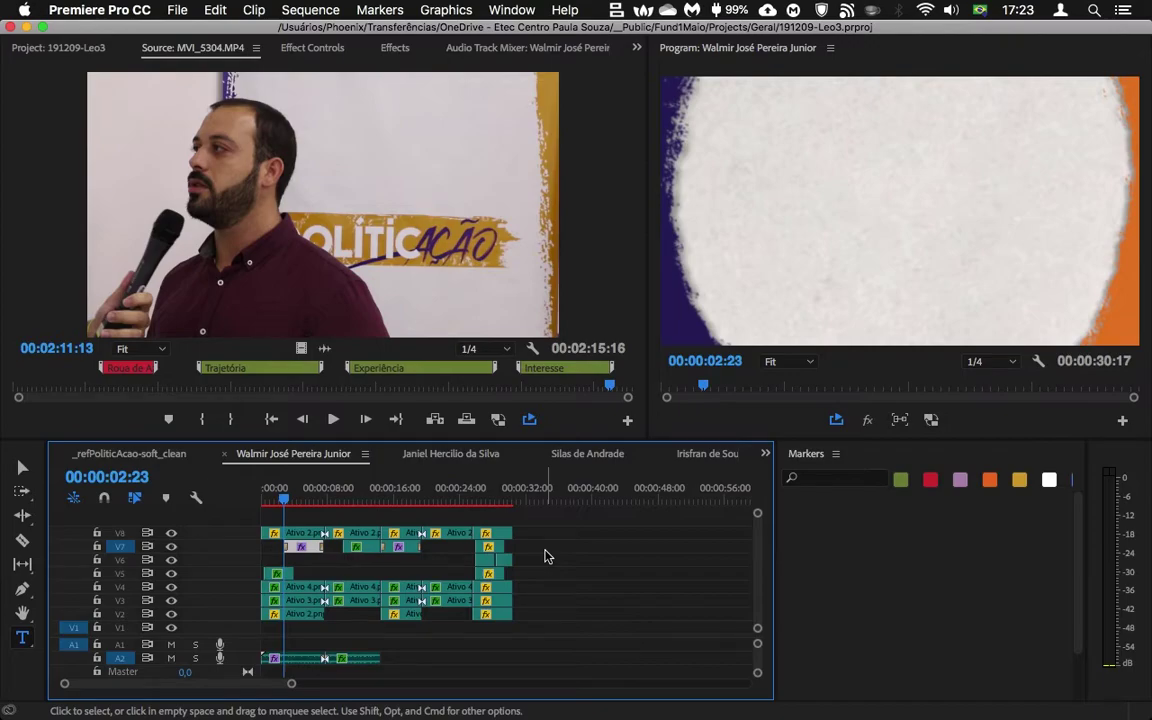
key(Down)
Save the project, preview the early title cards, and return to _refPoliticAcao-soft_clean.
key(super+s)
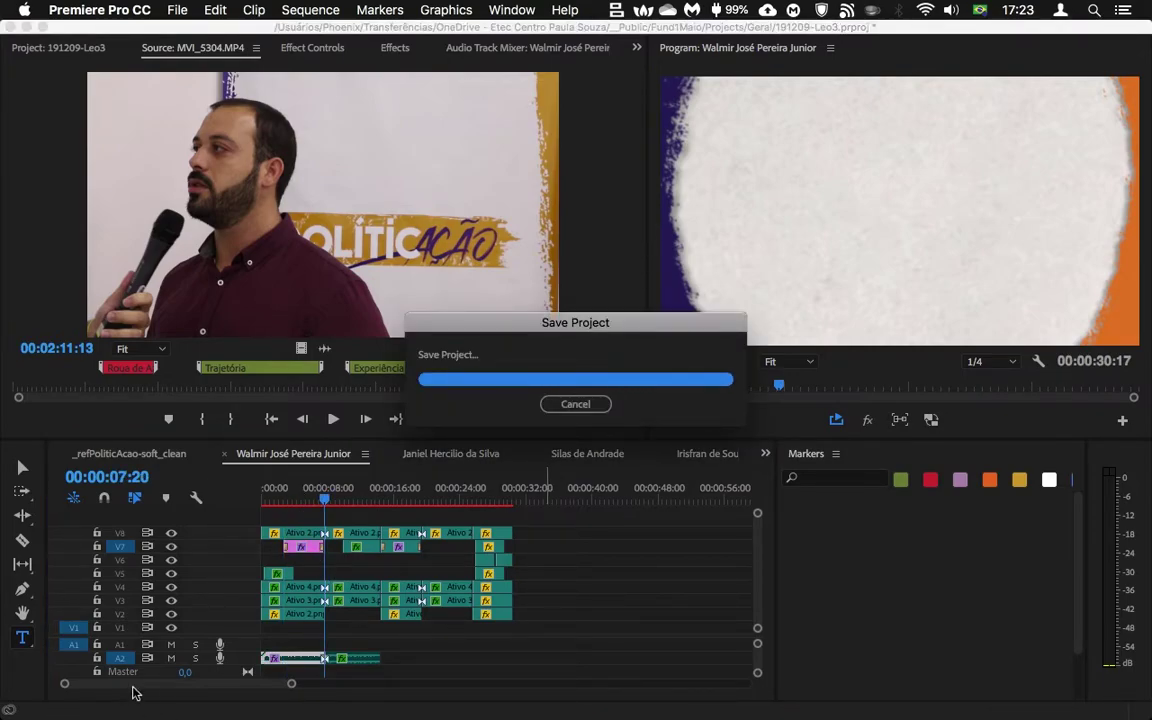
click(304, 497)
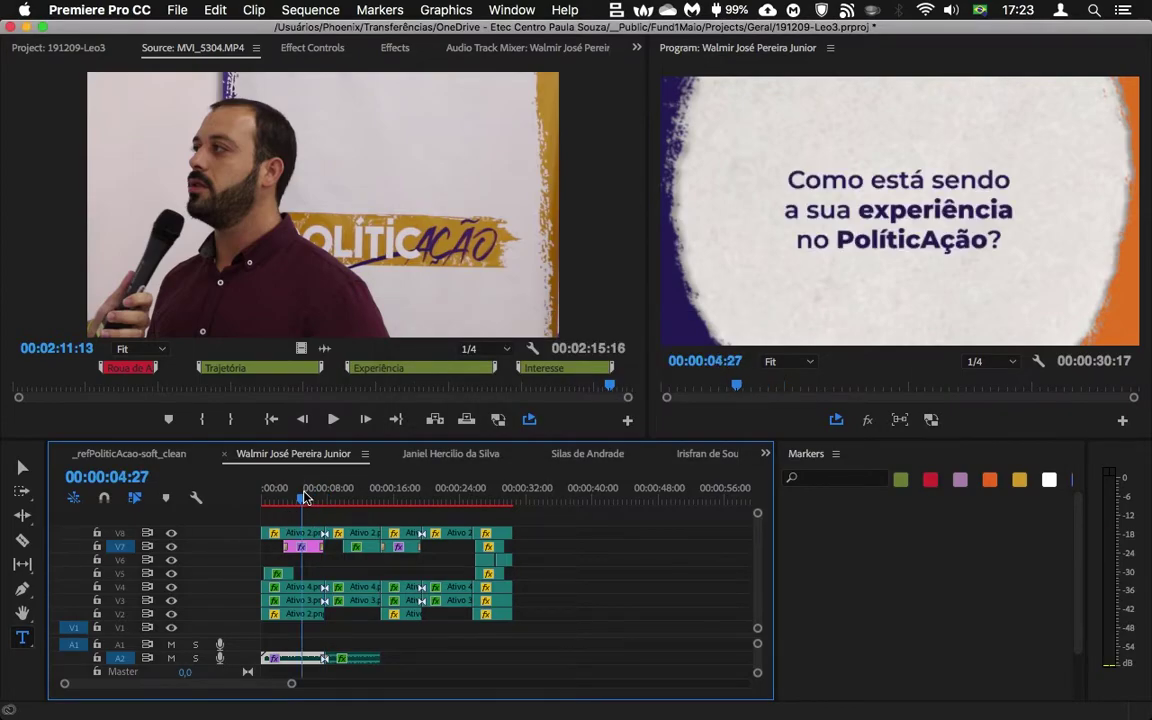
drag(304, 497, 307, 500)
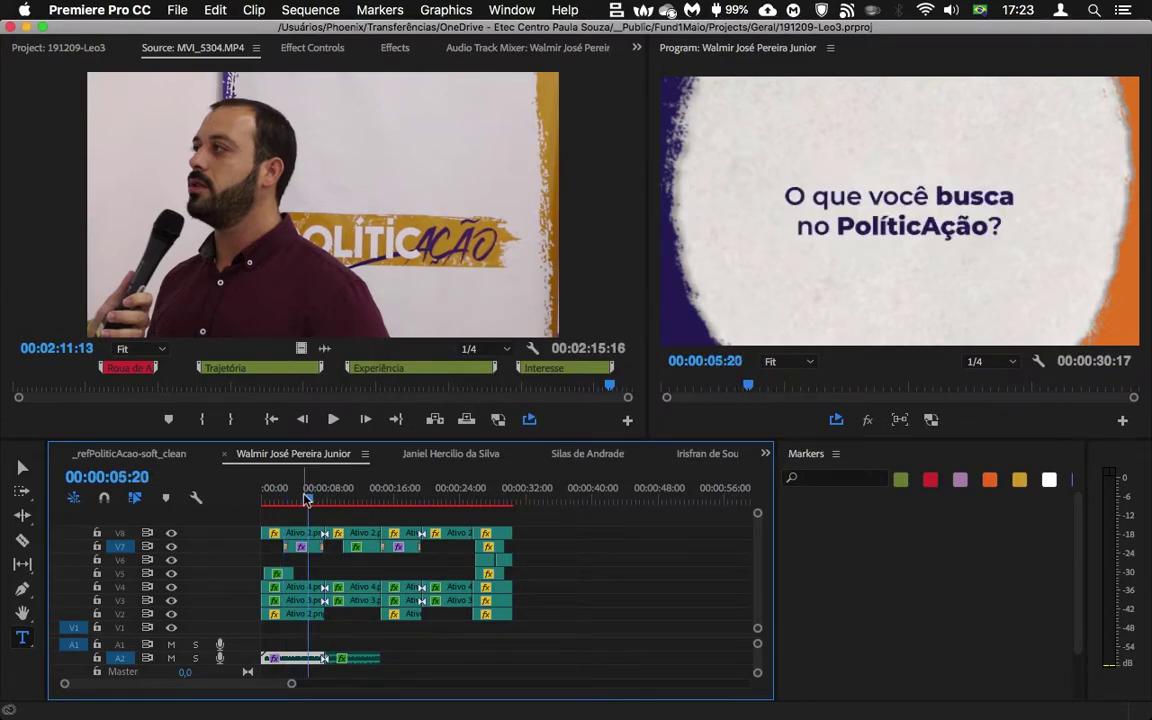
click(148, 453)
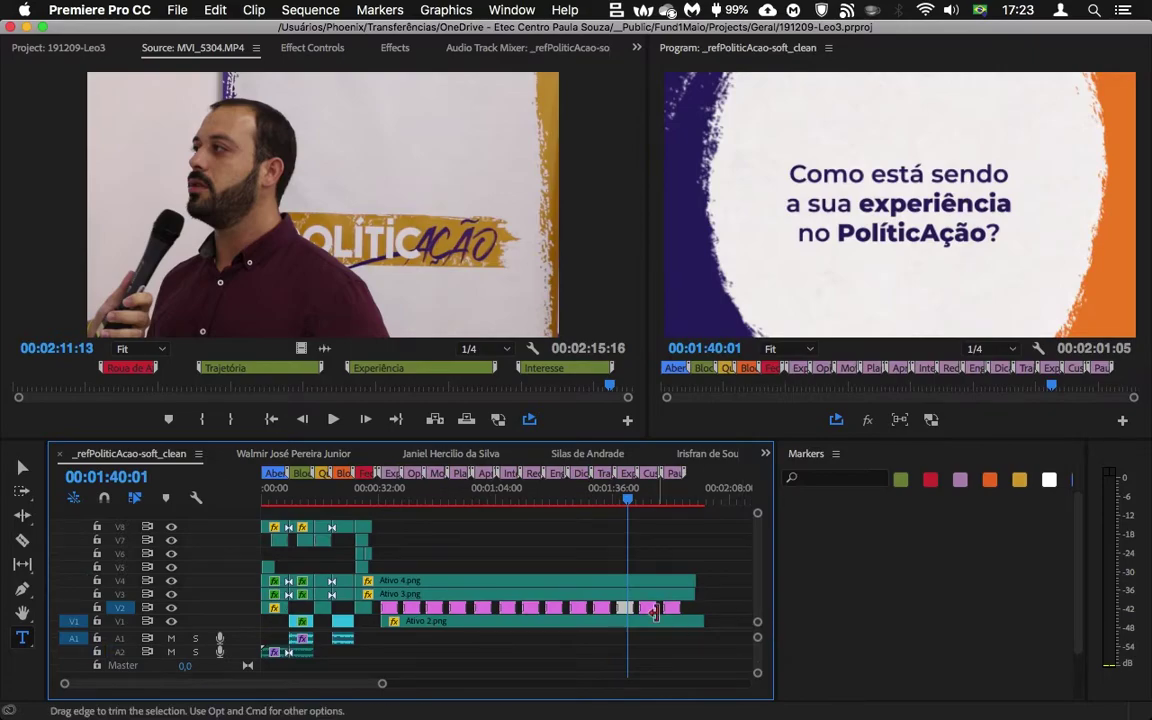
Scrub to the sequence end, then park on the opinião card at 00:00:42:01.
drag(650, 497, 703, 494)
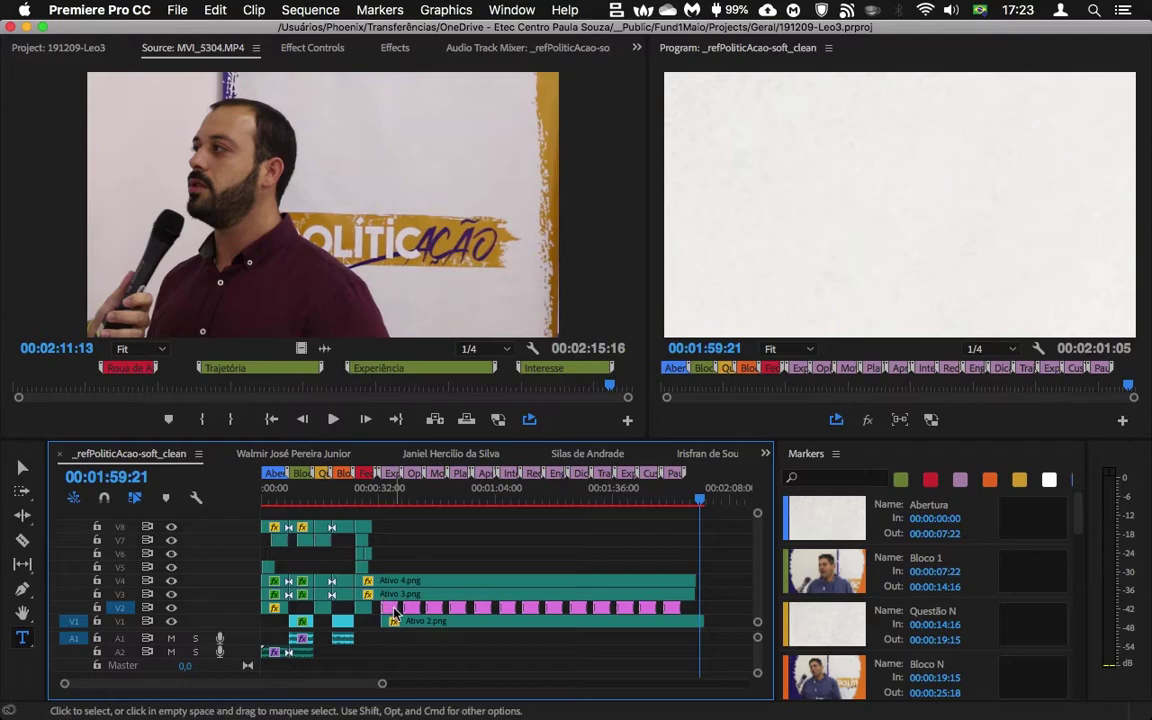
click(416, 493)
drag(416, 493, 415, 493)
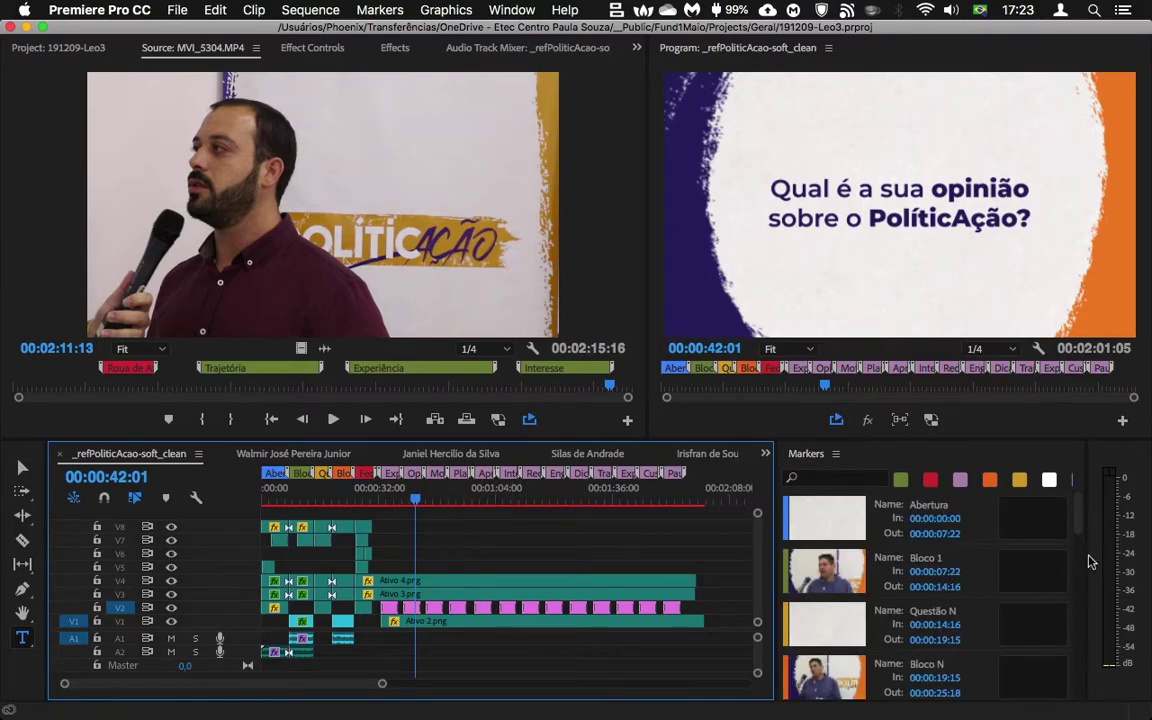
scroll(1077, 582, down, 3)
scroll(1069, 594, down, 1)
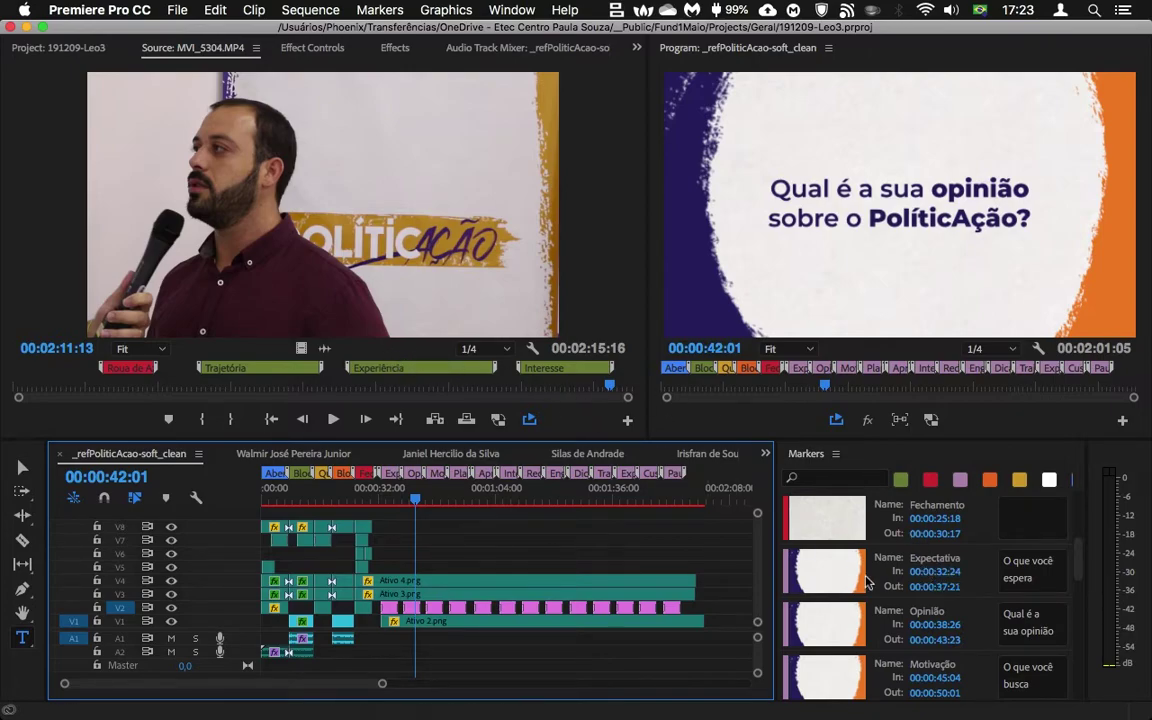
scroll(1045, 670, down, 5)
scroll(1040, 640, down, 3)
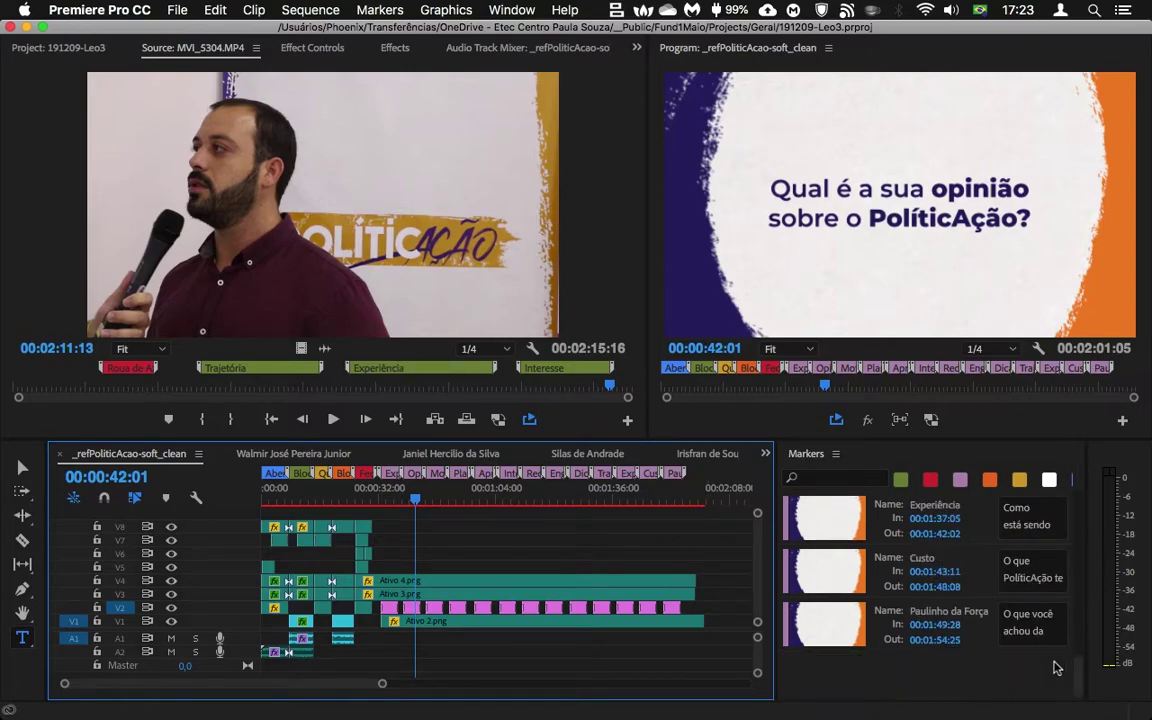
scroll(1035, 600, up, 5)
scroll(1033, 592, up, 3)
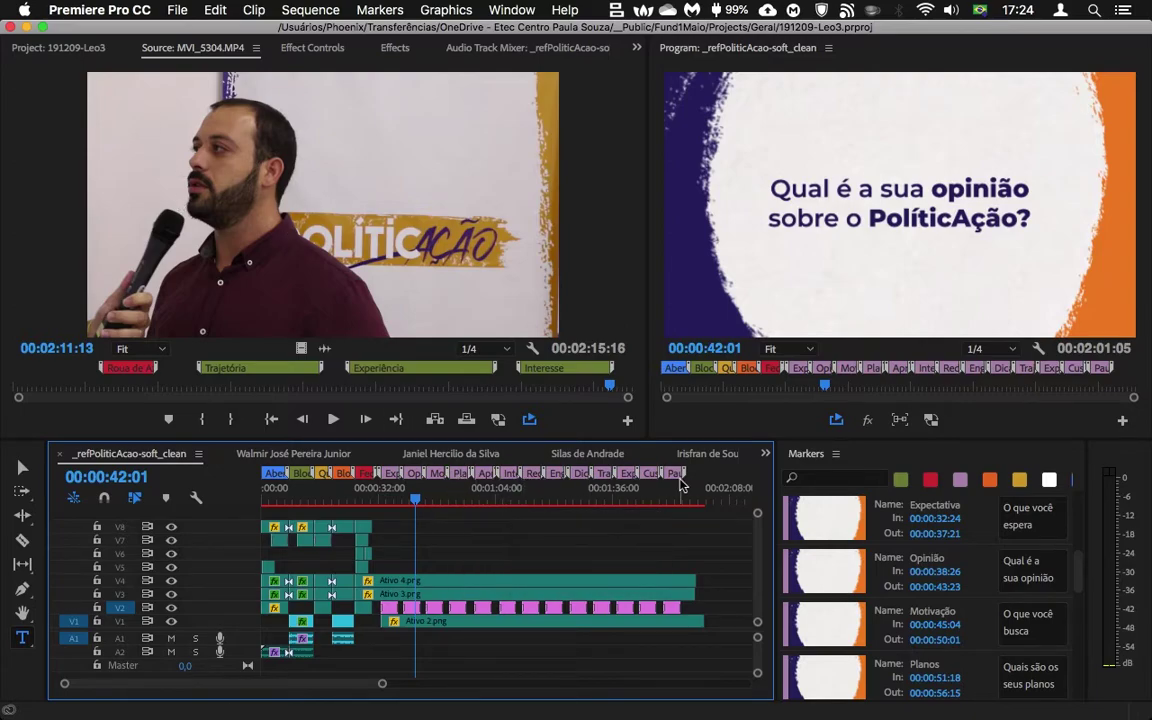
mouse_move(676, 481)
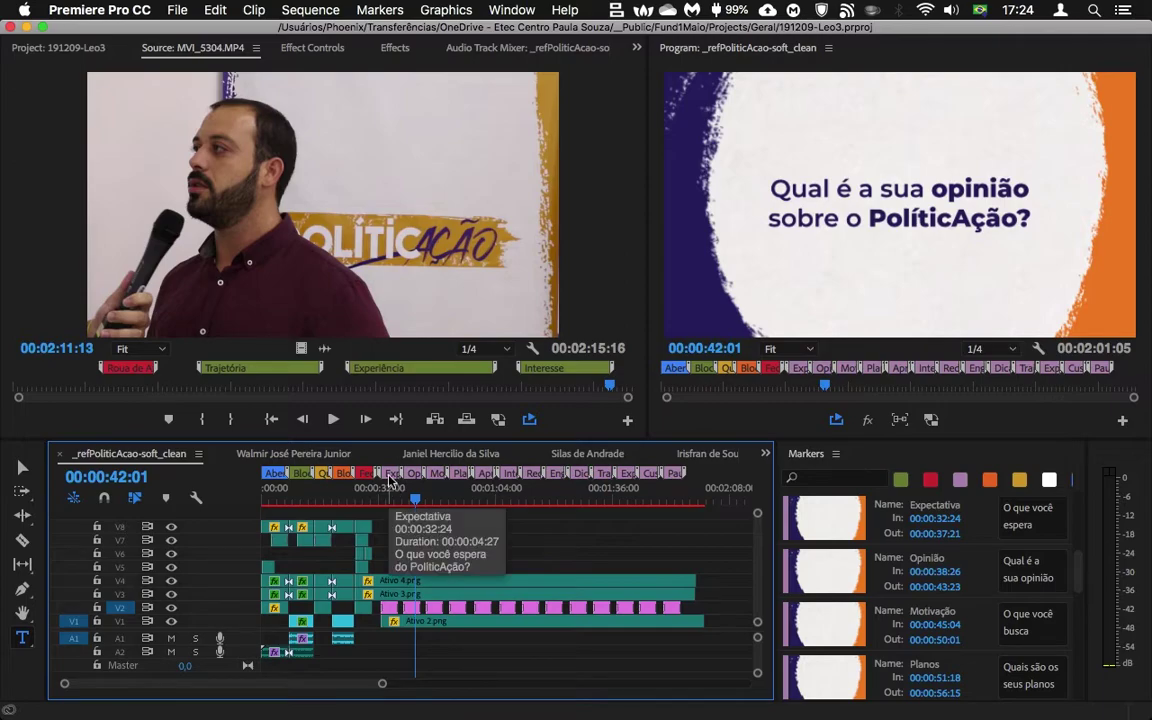
mouse_move(394, 477)
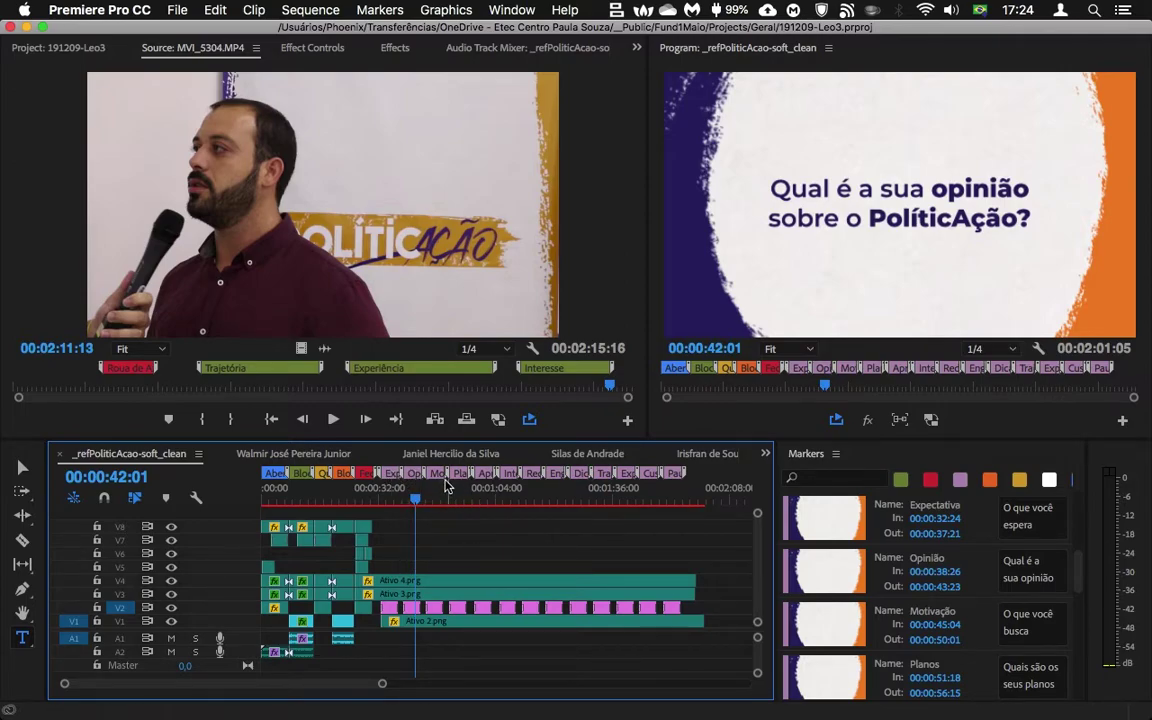
mouse_move(438, 478)
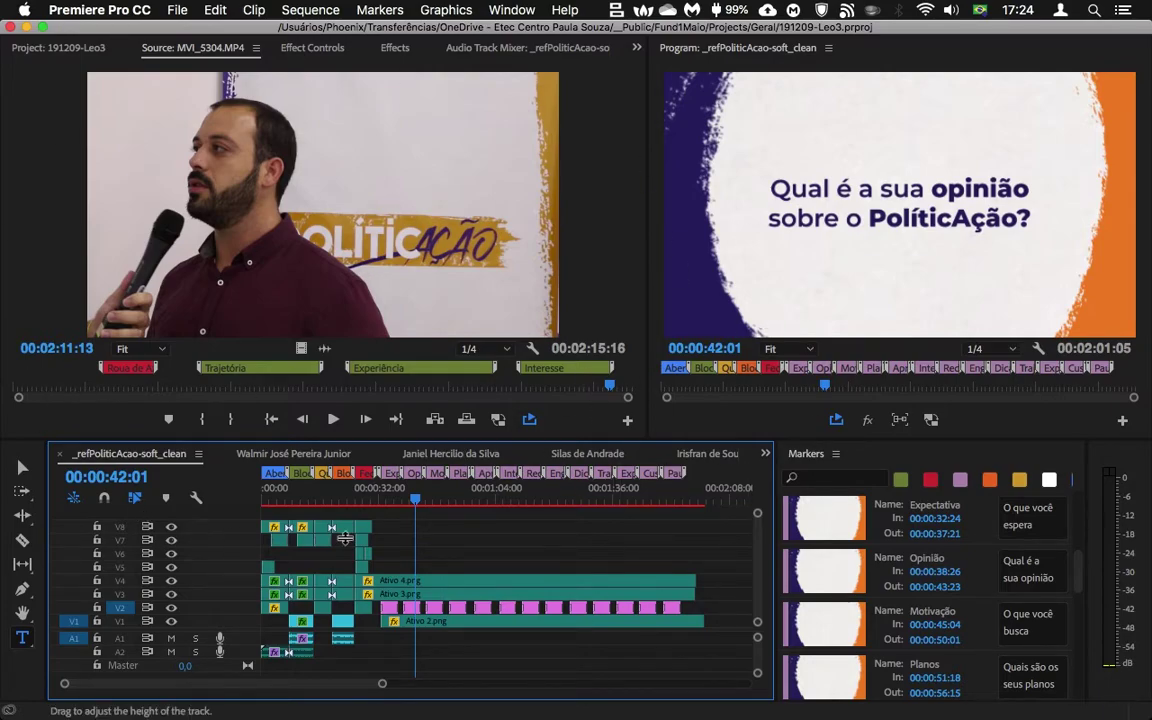
Focus the Source monitor to review A93W7580.MOV's Experiência and Planos markers.
click(455, 268)
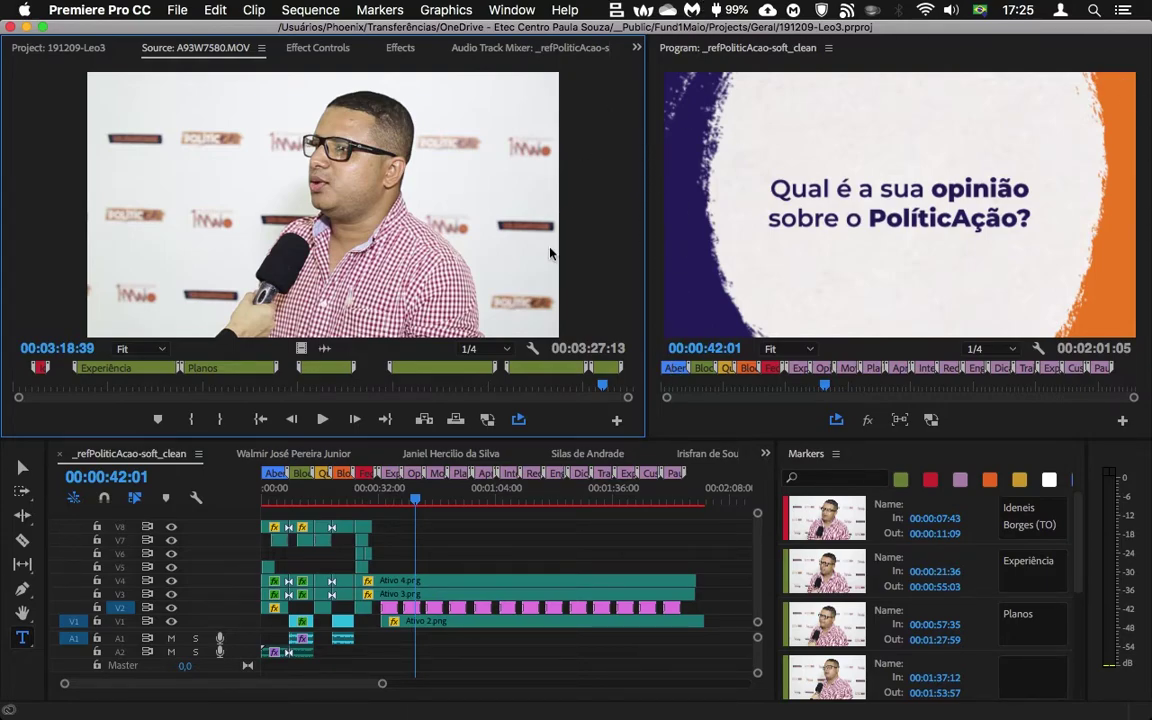
Load A93W7198.MOV, scrub back to an earlier answer, and switch to QuickTime Player.
key(ctrl+shift+Right)
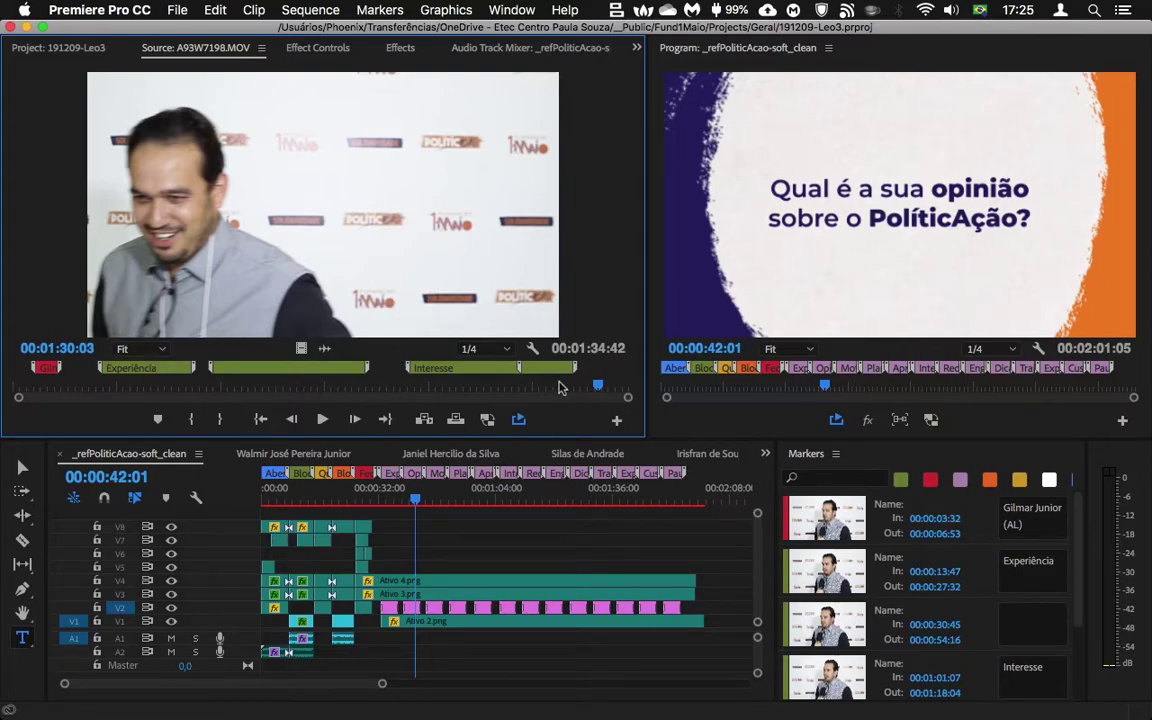
drag(597, 386, 486, 392)
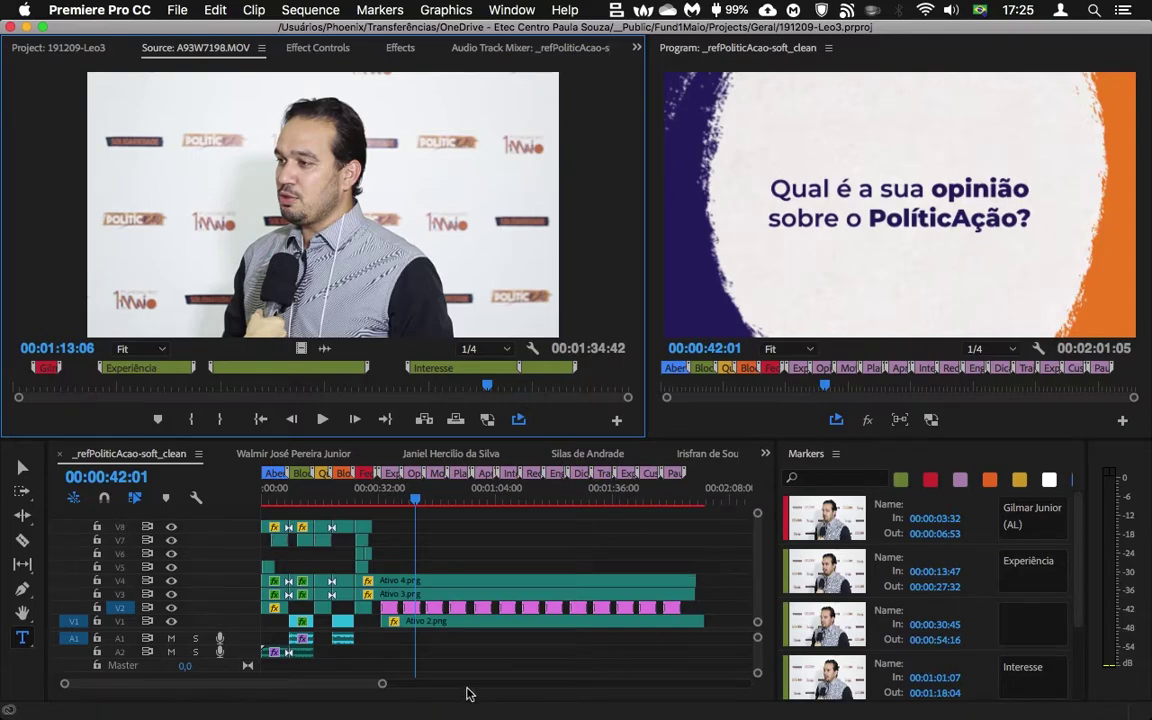
key(super+Tab)
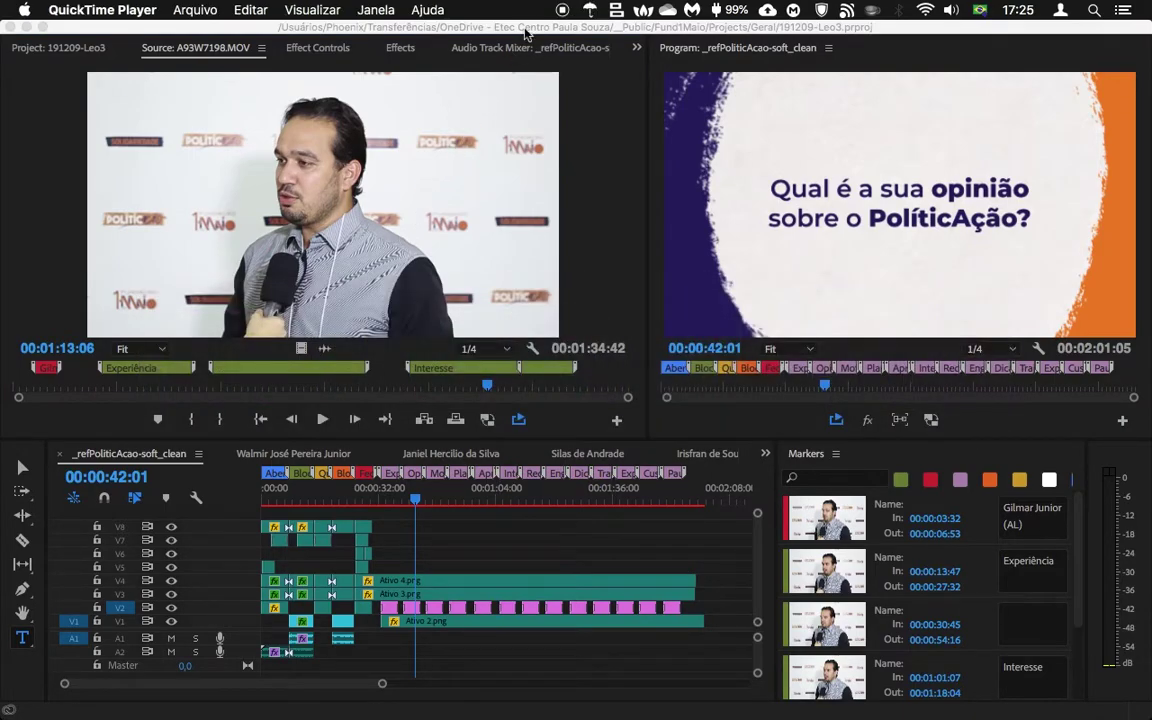